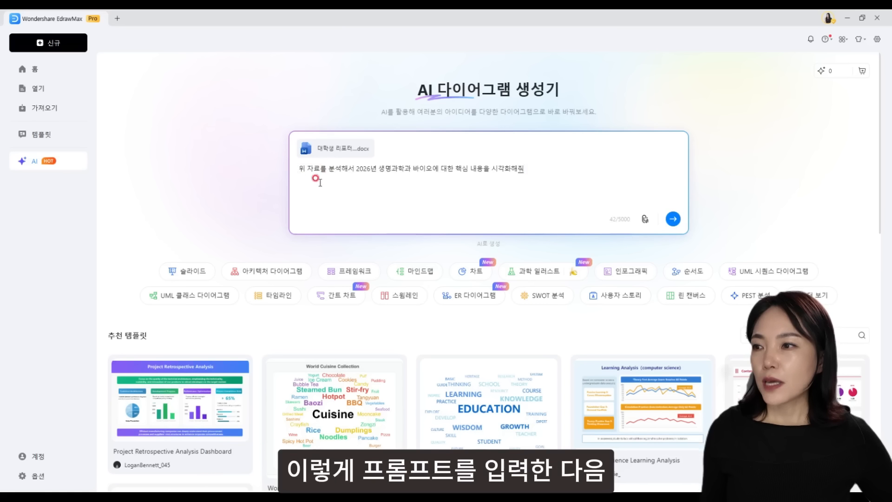
- Finish the mind-map request for the 2026 life-science and bio report and send it to the AI
left_click(674, 218)
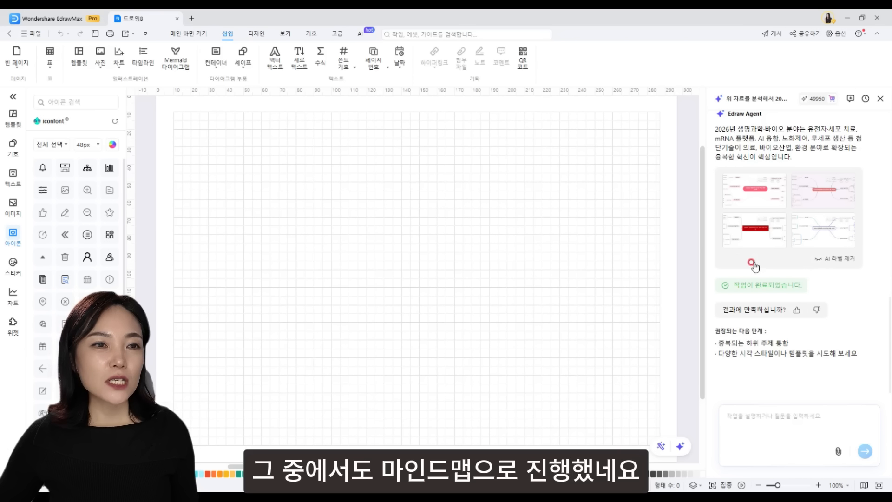
mouse_move(727, 190)
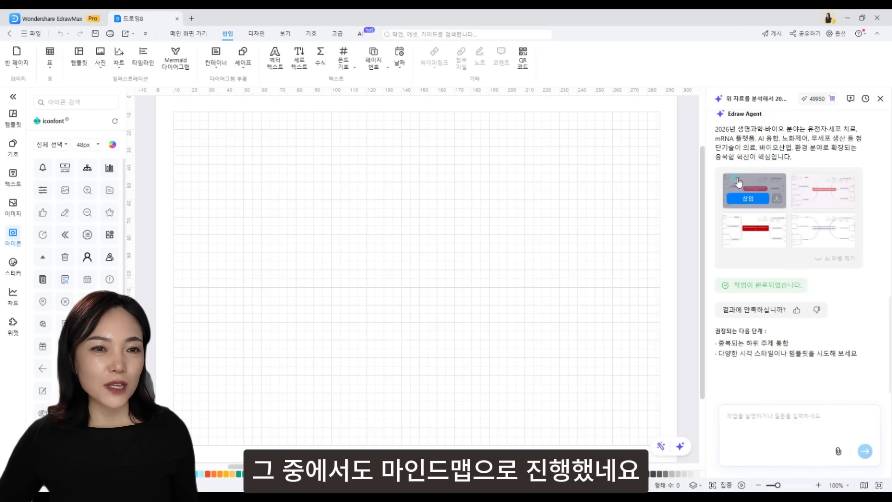
left_click(738, 181)
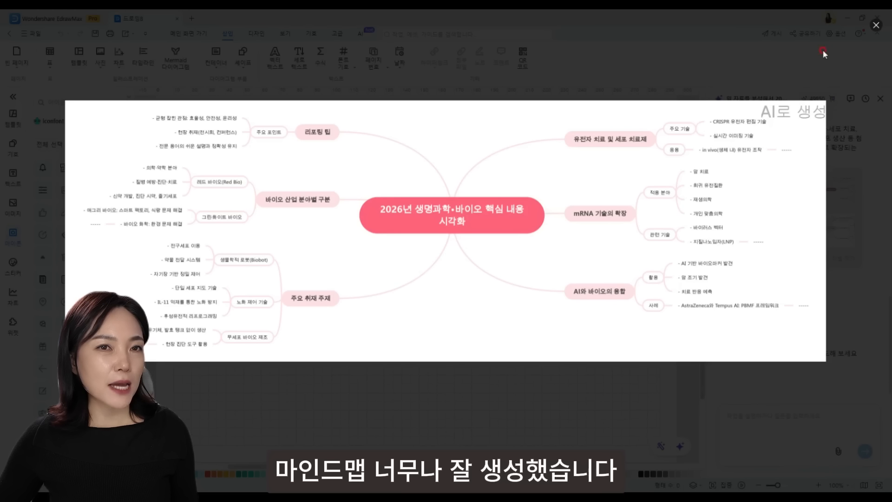
left_click(876, 25)
mouse_move(841, 182)
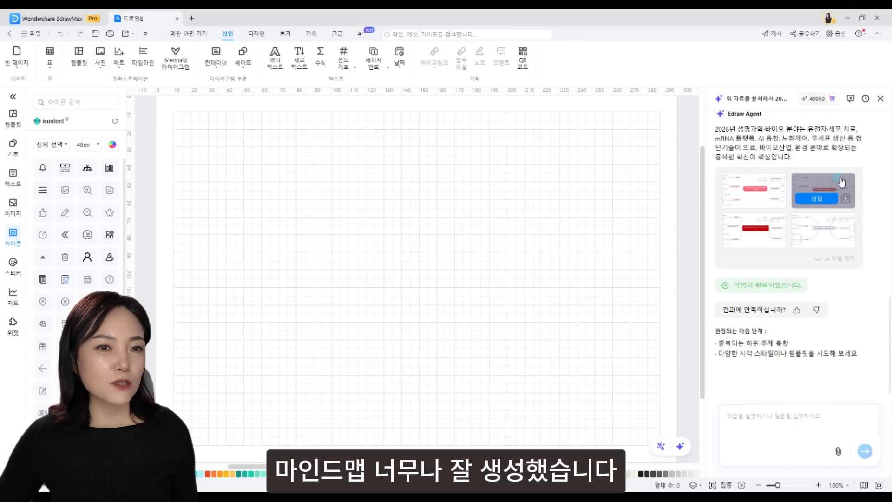
left_click(841, 181)
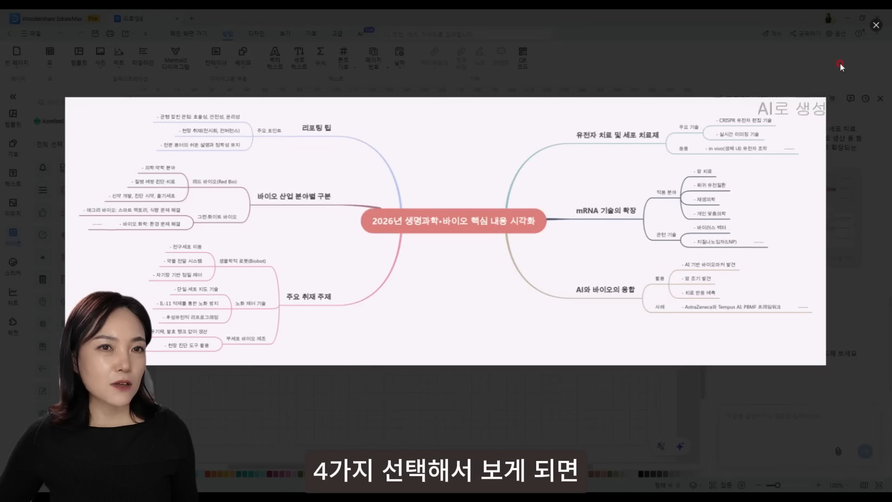
left_click(876, 26)
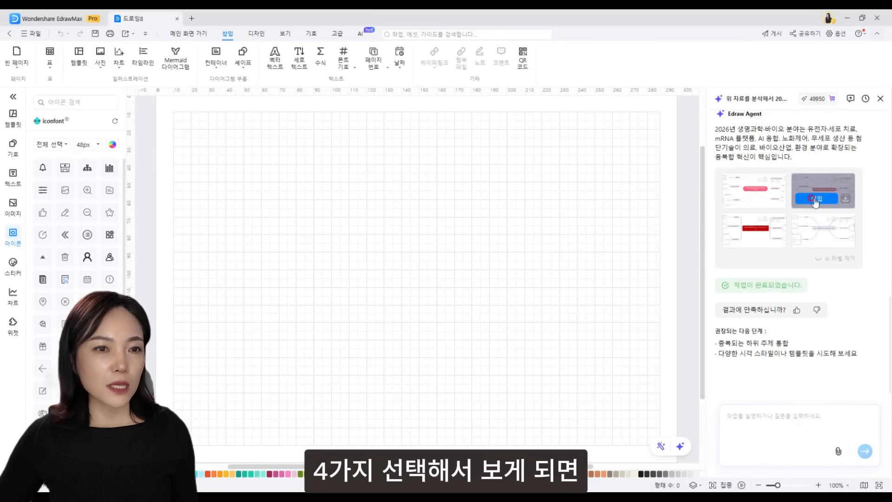
left_click(771, 218)
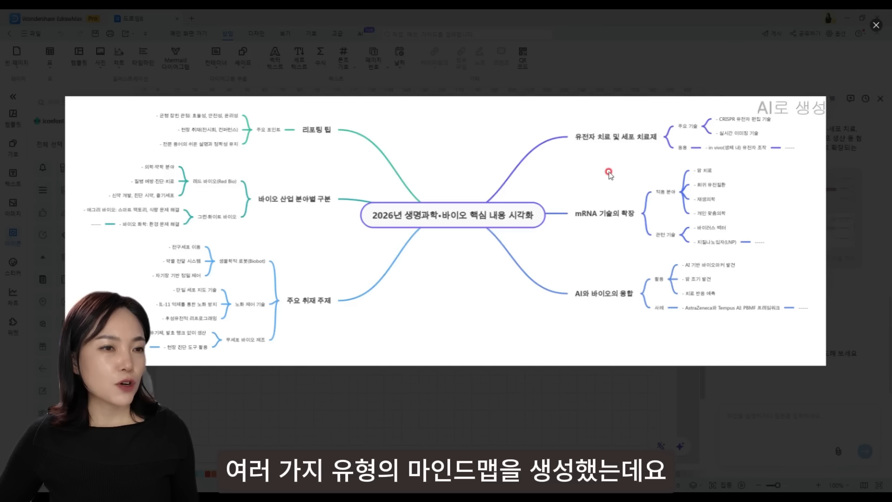
left_click(876, 25)
mouse_move(846, 193)
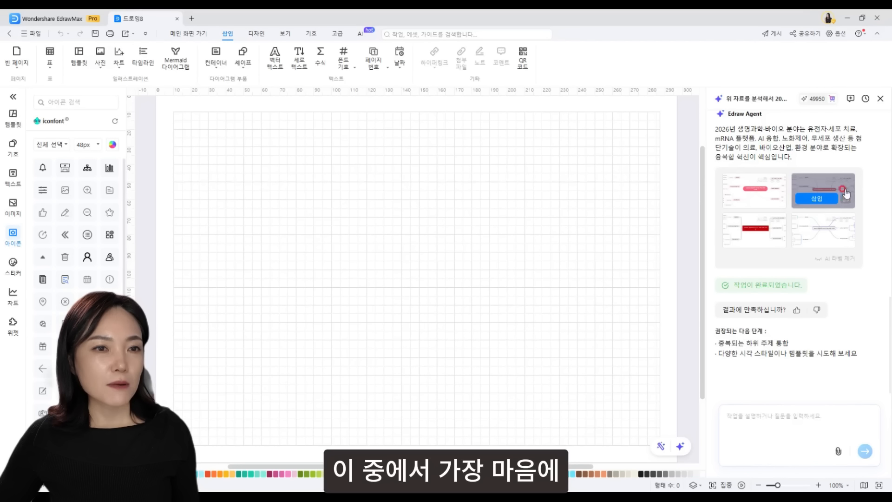
left_click(823, 198)
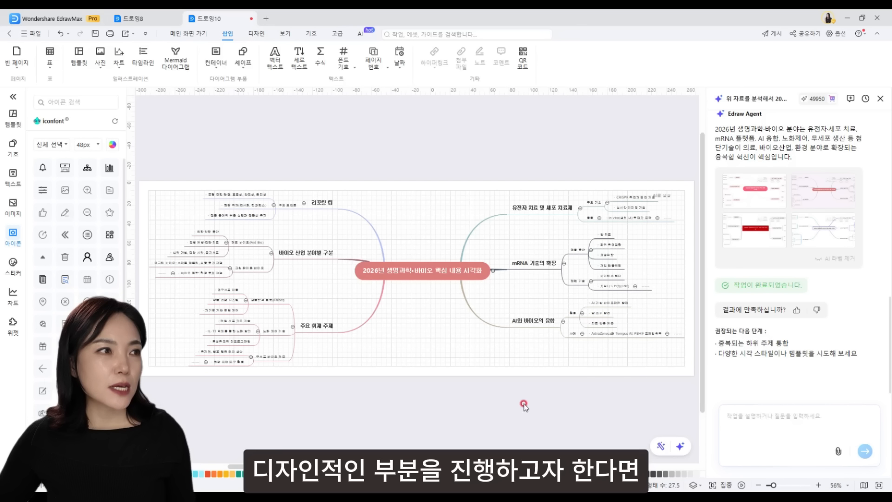
- Show the Design tab theme options for the inserted second mind map in Drawing10
left_click(256, 36)
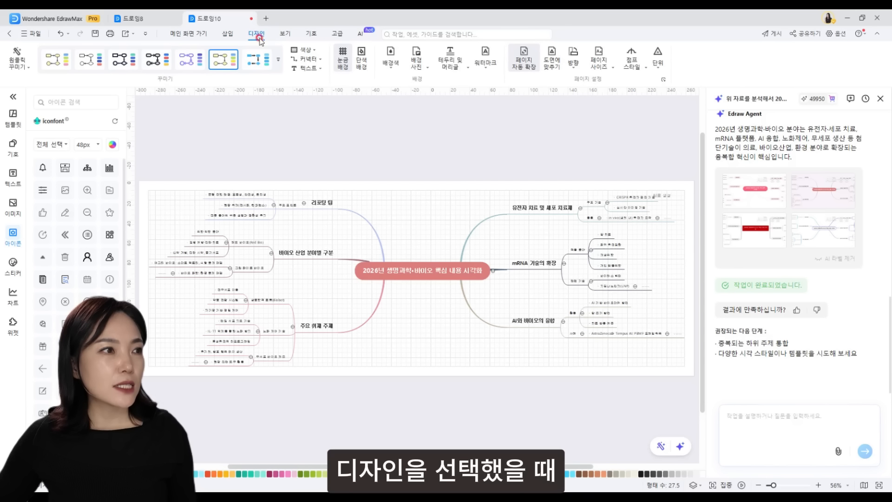
- Apply the Fashion theme 밝은 파란색 to the mind map from the full theme gallery
left_click(279, 59)
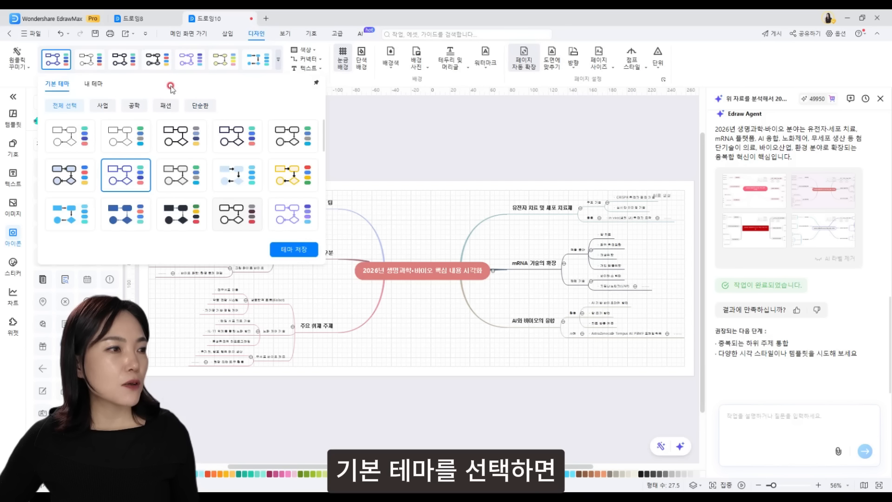
left_click(108, 108)
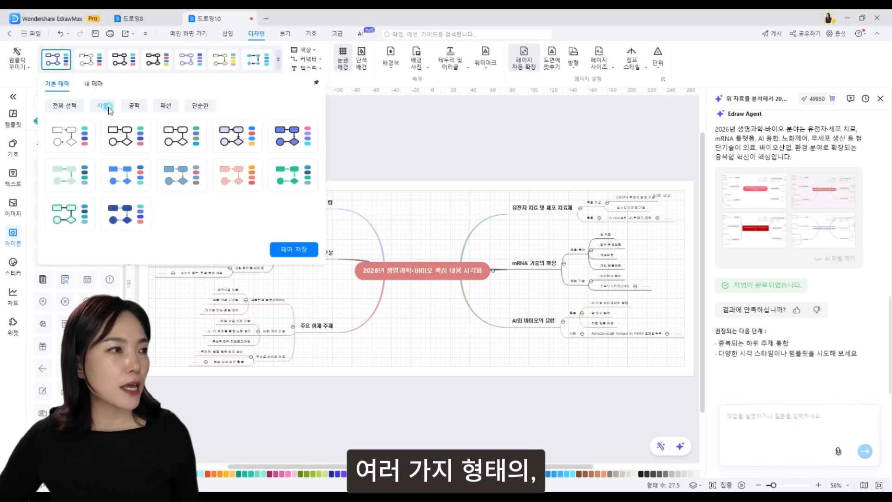
left_click(134, 106)
left_click(166, 106)
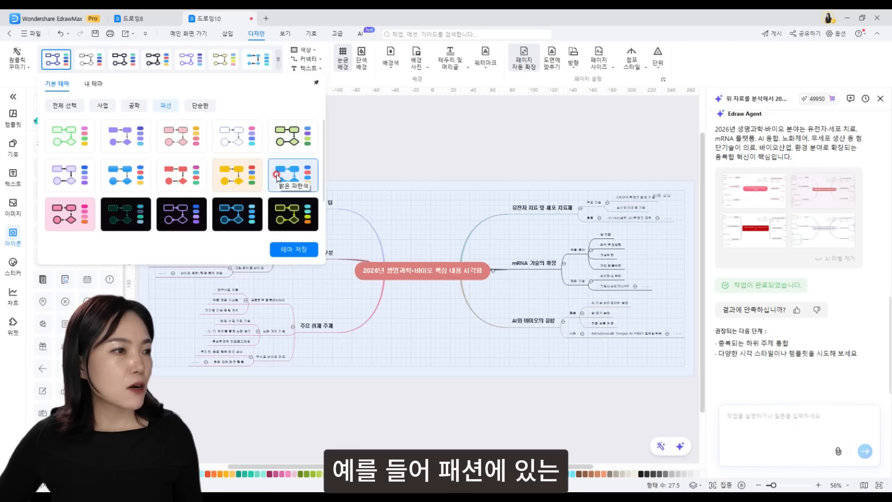
left_click(281, 178)
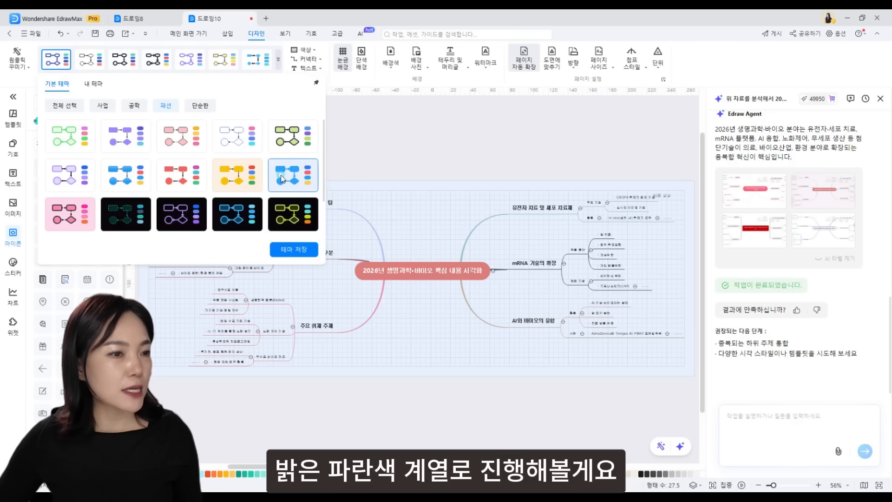
- Recolour the mind map with the green 평화로운 colour palette
left_click(298, 250)
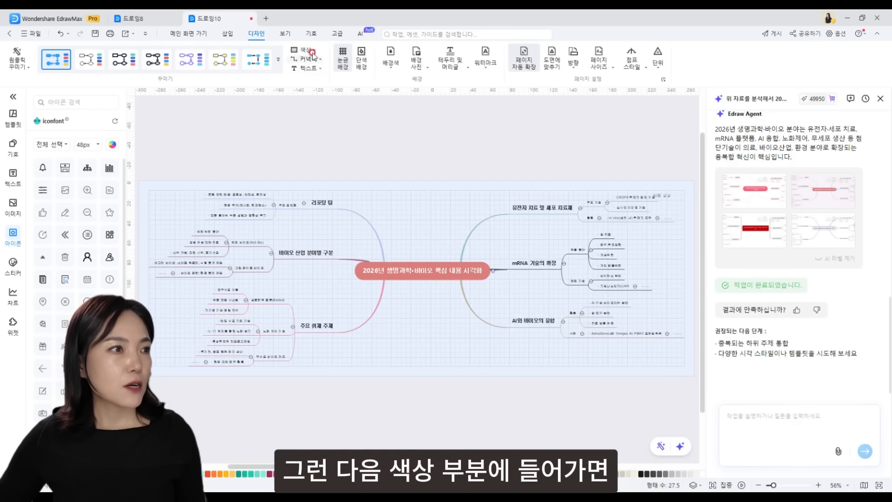
left_click(315, 51)
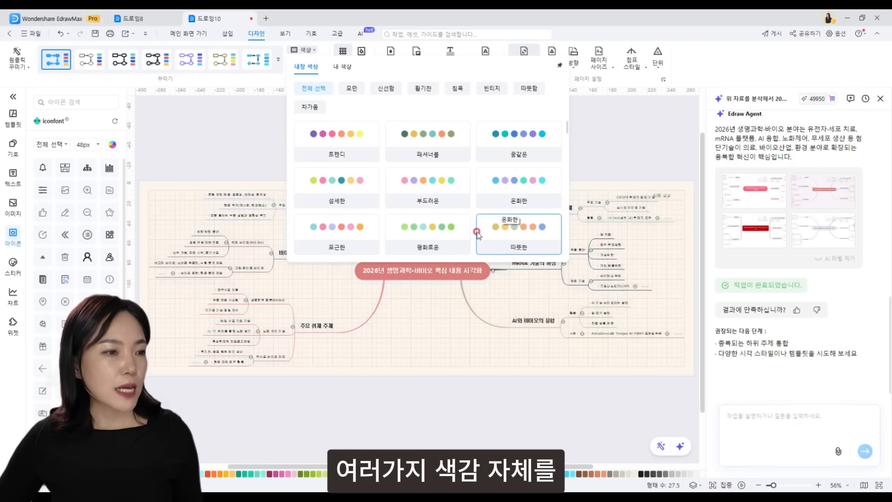
left_click(428, 230)
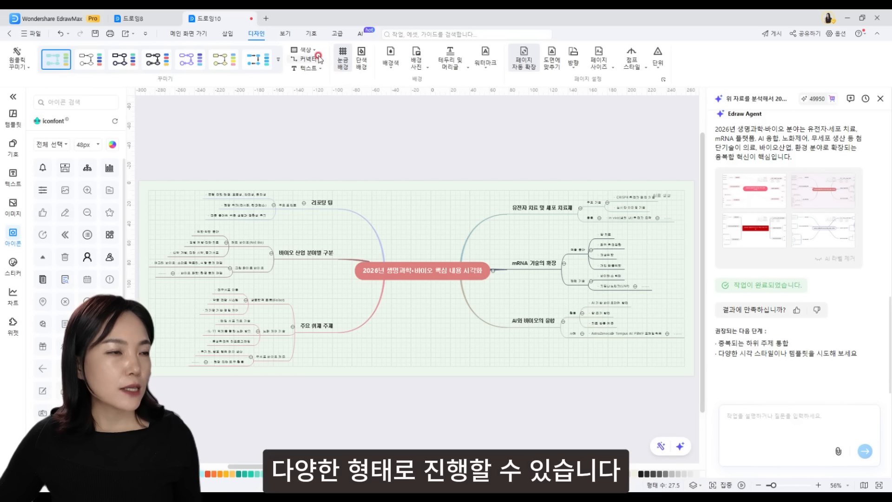
- Make the page background light green, then replace it with a pastel texture picture
left_click(390, 65)
left_click(419, 134)
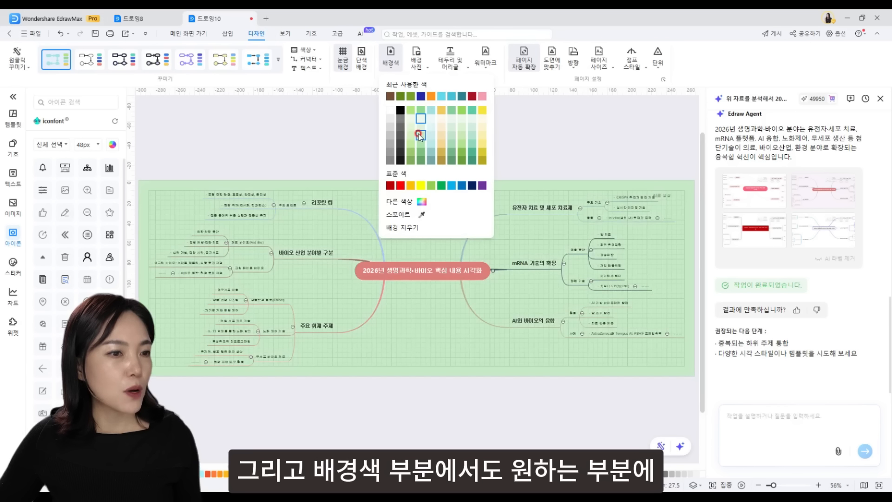
left_click(427, 70)
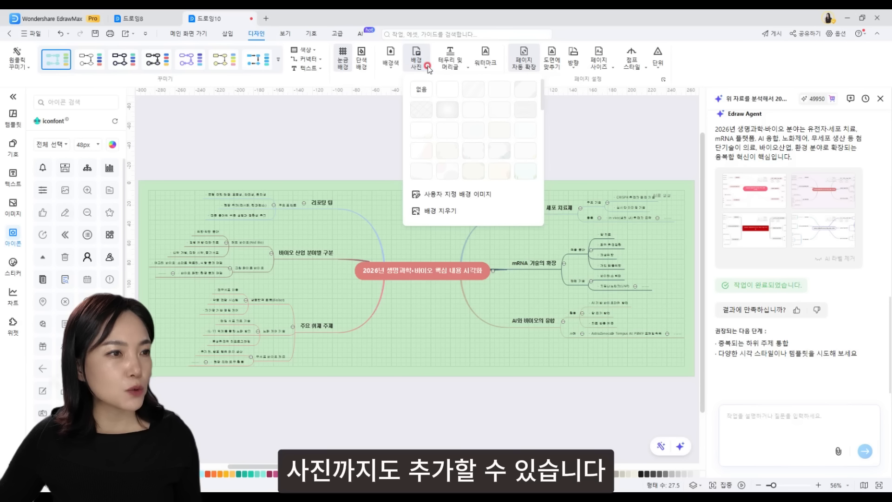
left_click(449, 155)
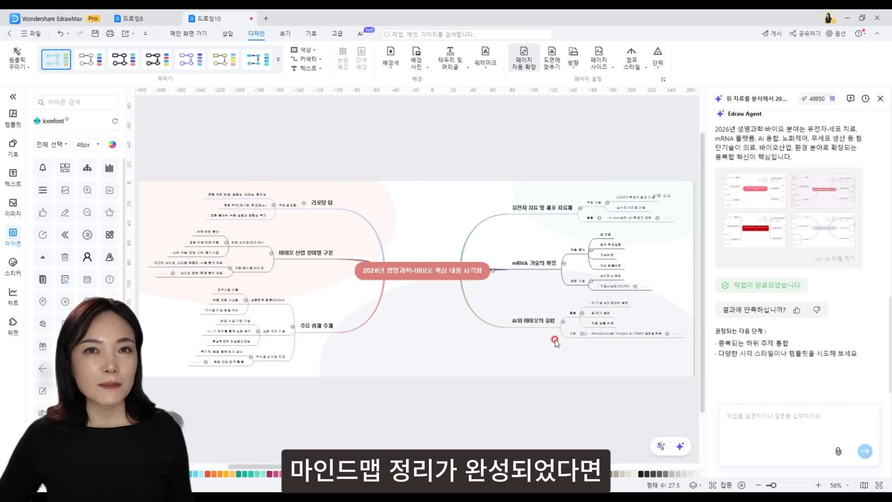
- Export the mind map as an Ultra HD JPG without watermark, saved as 드로잉10.jpg
left_click(34, 33)
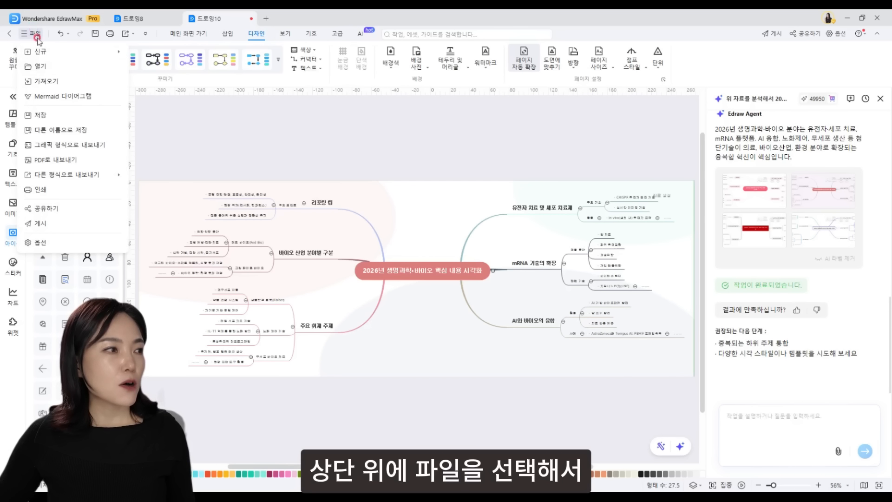
left_click(87, 145)
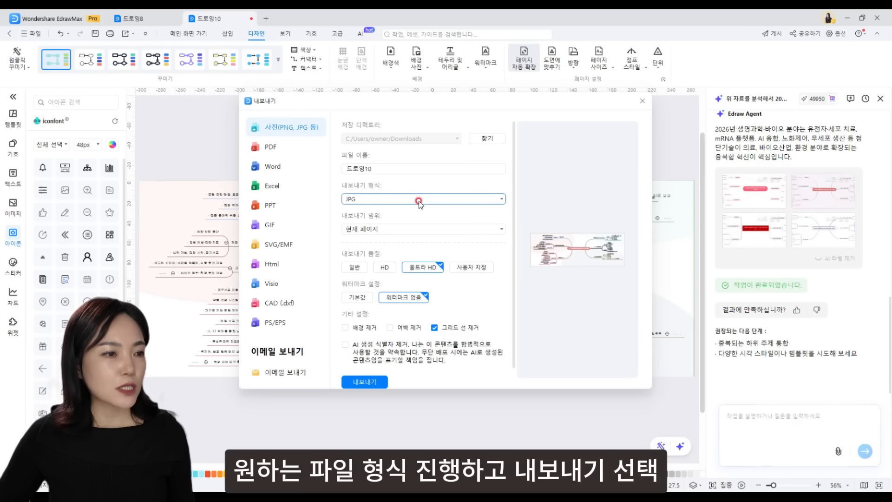
left_click(378, 382)
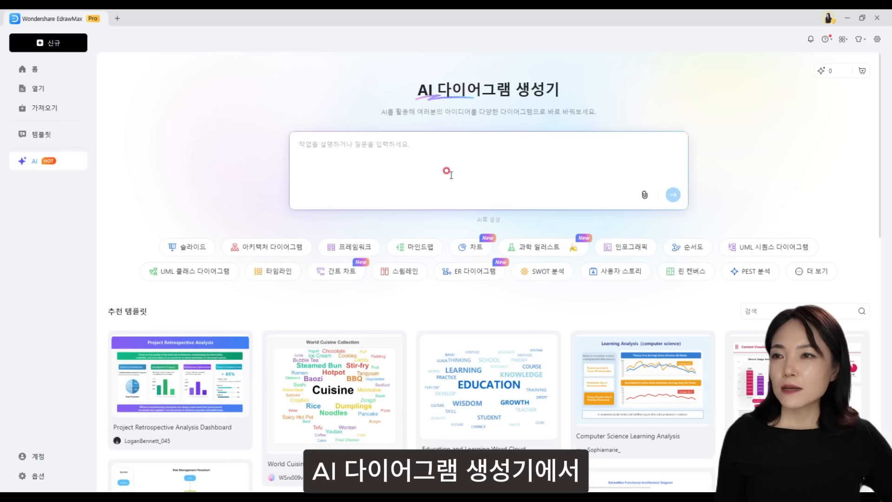
- Paste the gene-editing passage covering CRISPR-Cas9, PAM and TALENs into the AI prompt box
left_click(360, 147)
key("ctrl+v")
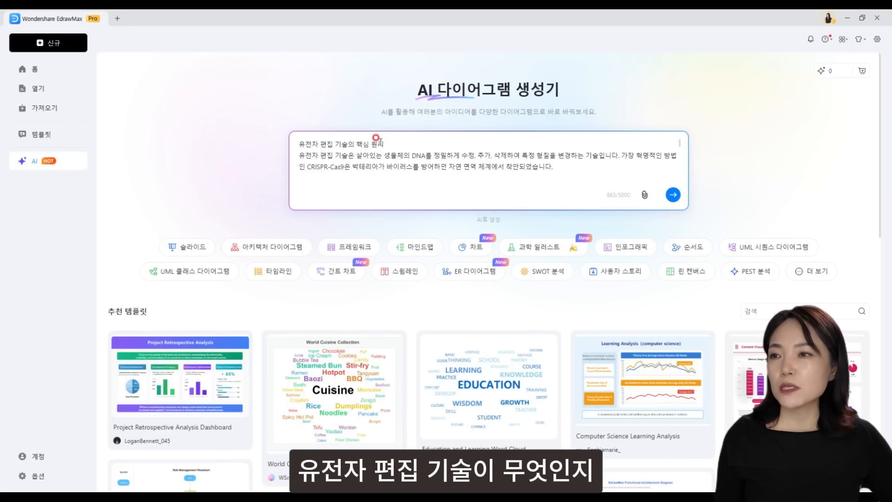
scroll(472, 164, "down", 3)
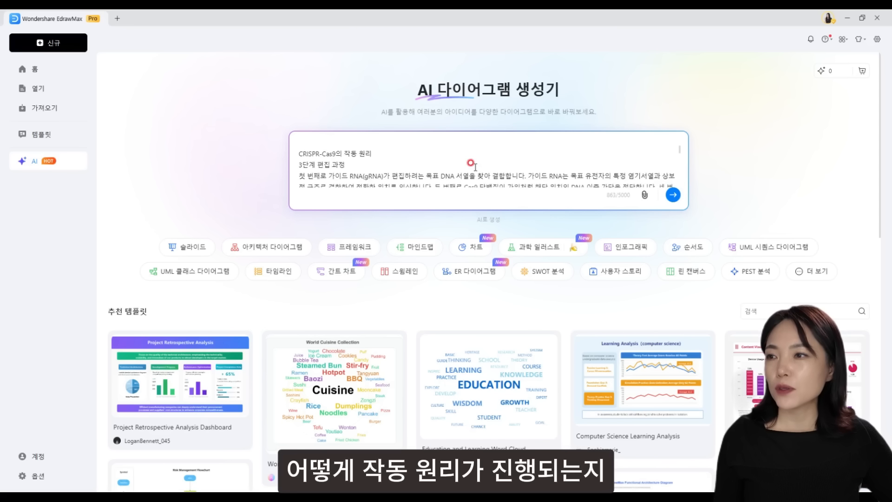
scroll(472, 164, "down", 5)
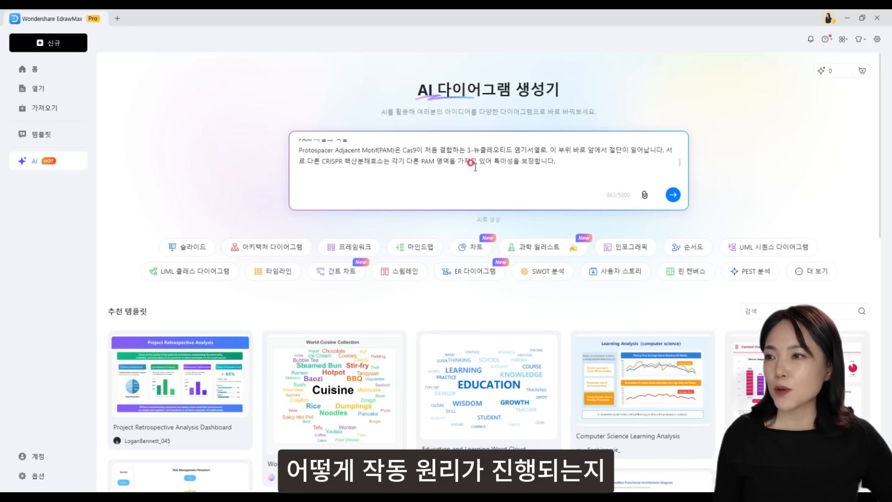
scroll(472, 164, "down", 5)
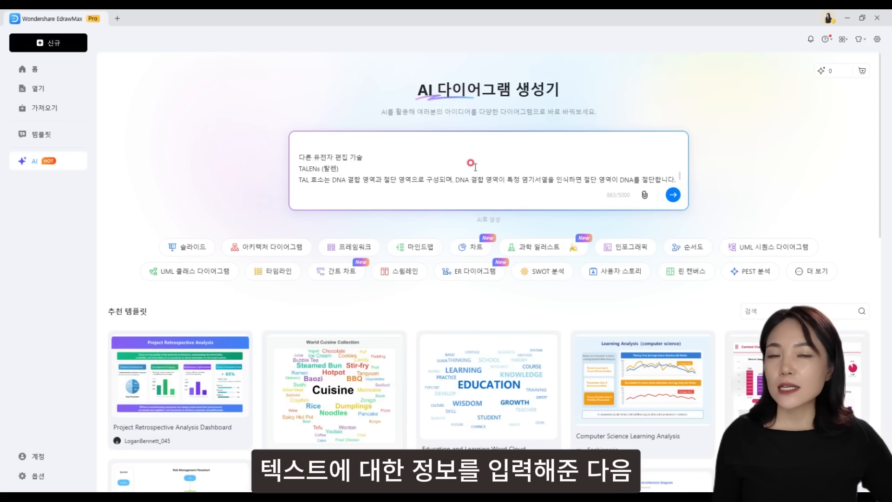
- Switch the AI generator to 슬라이드 and attach the EdrawMax Diagram Software Features template
scroll(472, 163, "down", 1)
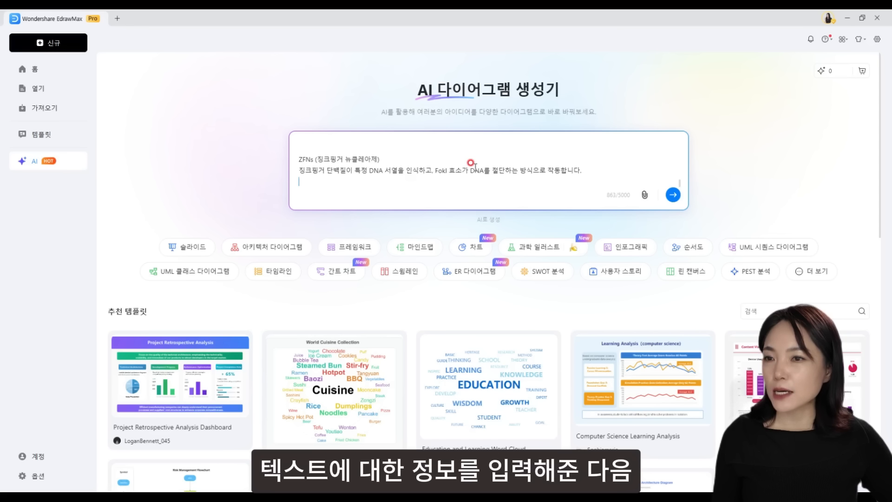
left_click(185, 248)
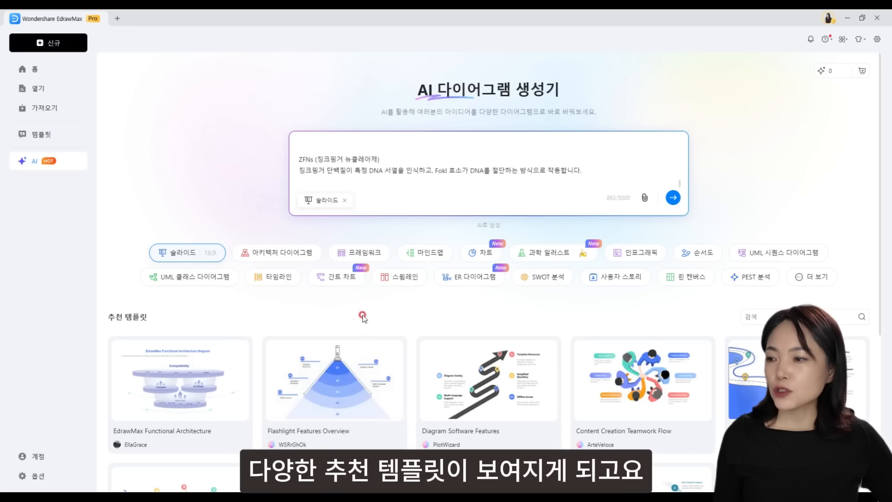
scroll(364, 316, "down", 1)
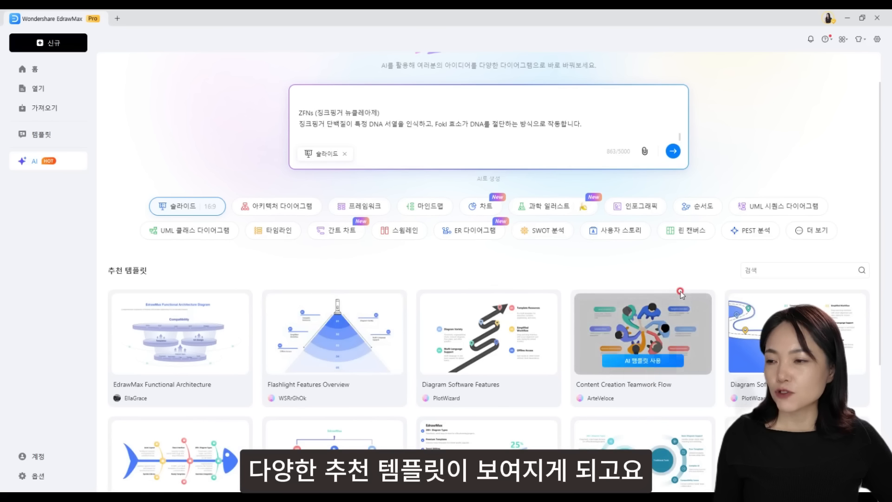
scroll(766, 291, "down", 4)
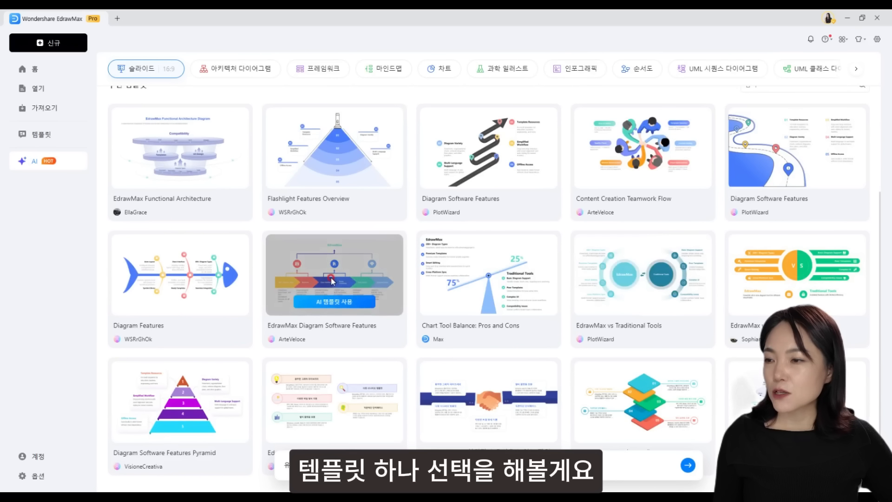
left_click(339, 303)
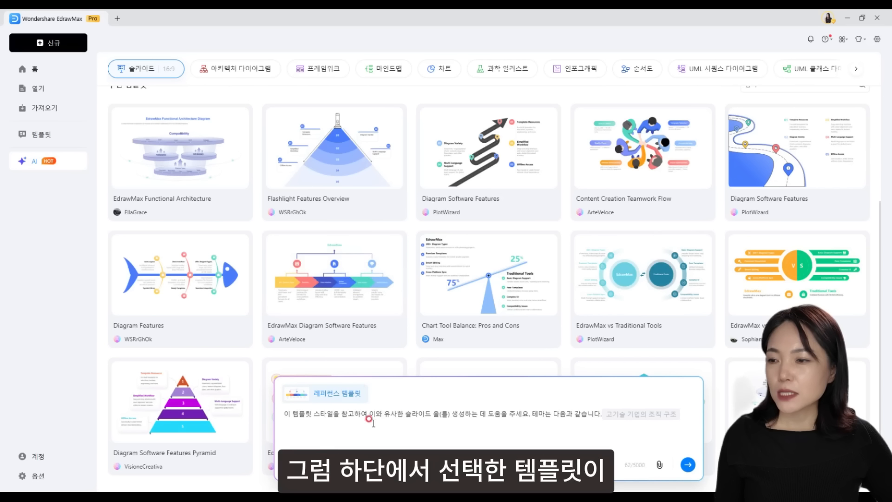
- Generate four gene-editing slide versions and keep the fourth, coloured box hierarchy layout on canvas
left_click(687, 465)
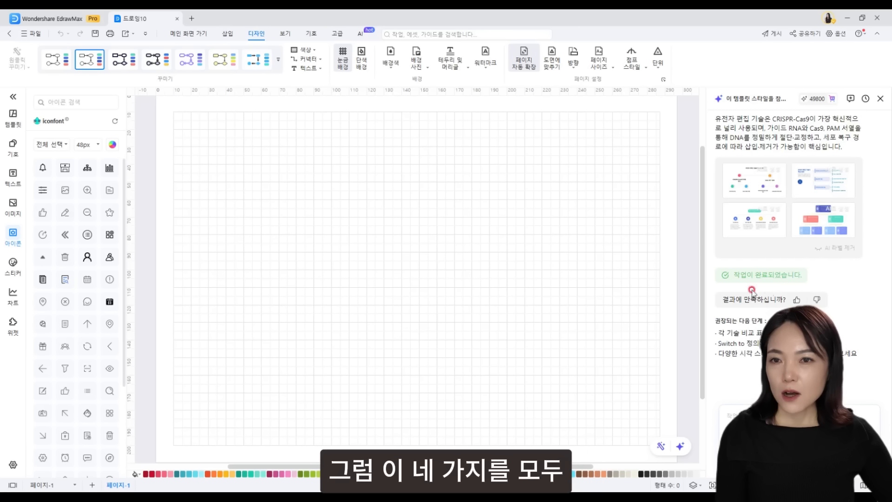
left_click(769, 189)
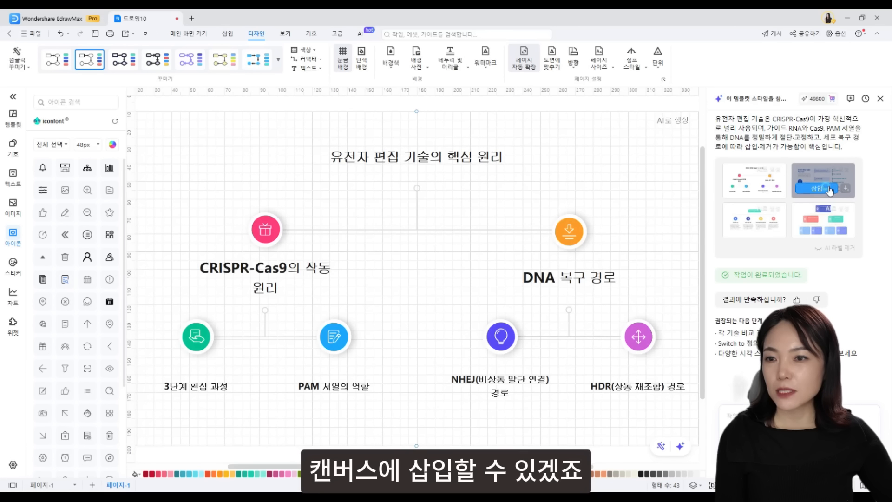
left_click(836, 184)
left_click(763, 237)
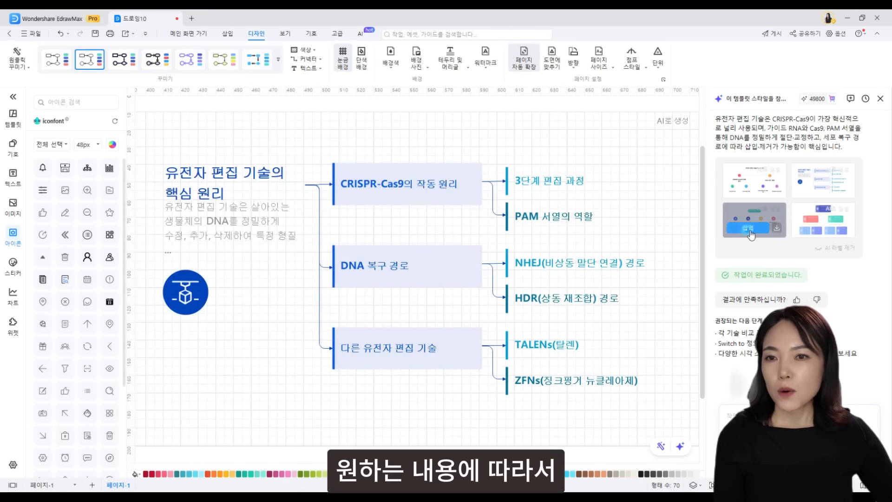
left_click(819, 236)
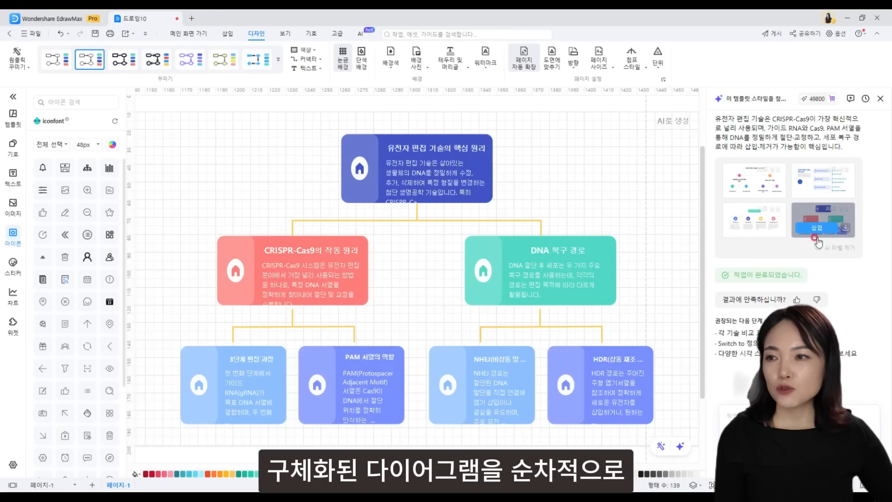
left_click(590, 400)
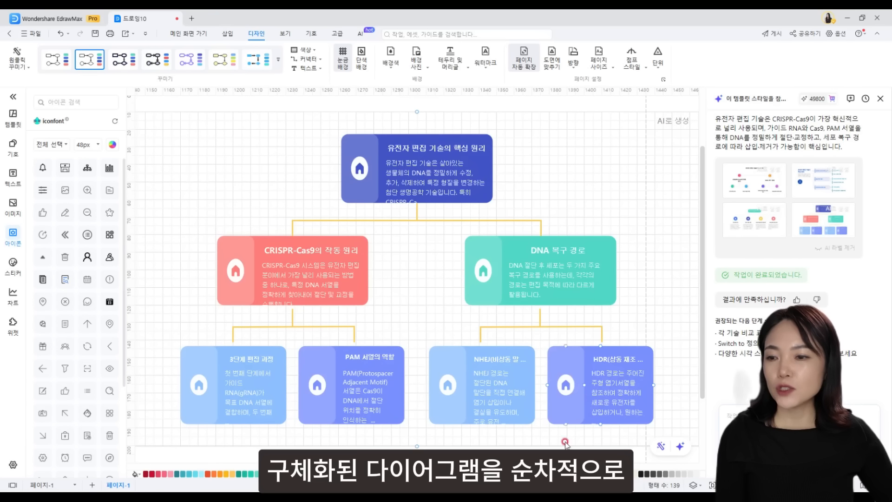
- Delete the house icon from the top '유전자 편집 기술의 핵심 원리' card
scroll(417, 278, "left", 10)
left_click_drag(242, 462, 536, 464)
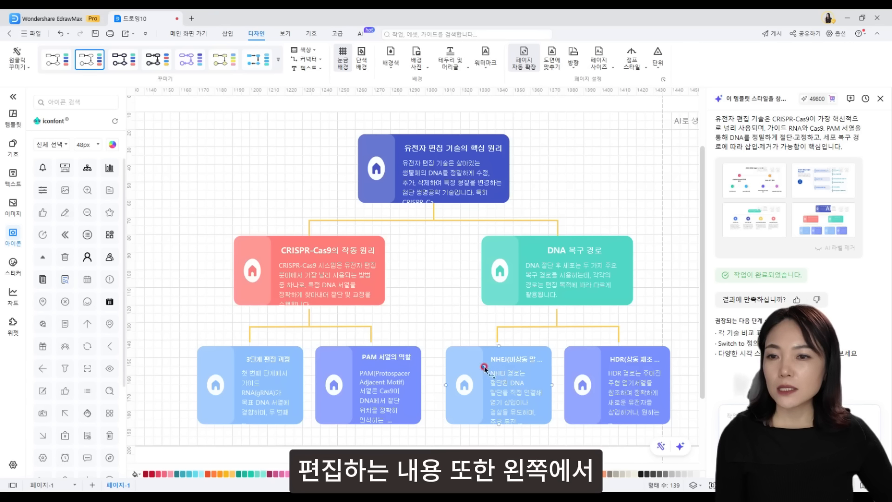
left_click(506, 282)
left_click(363, 143)
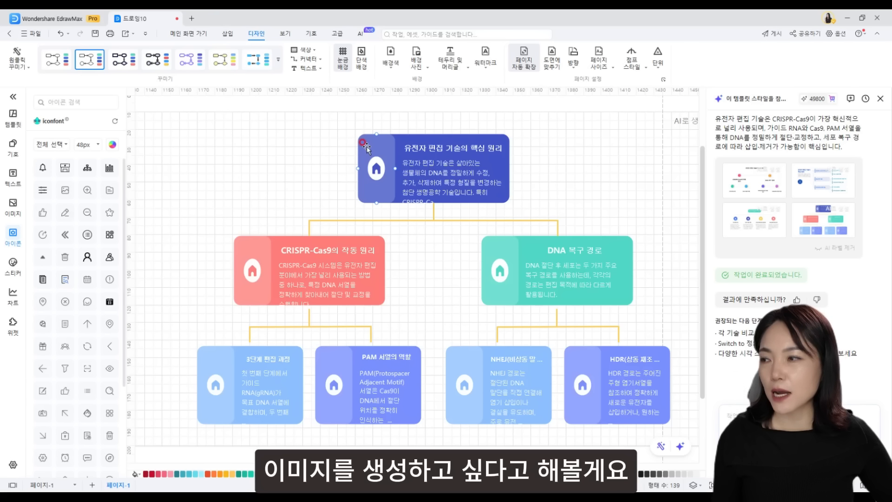
left_click(376, 168)
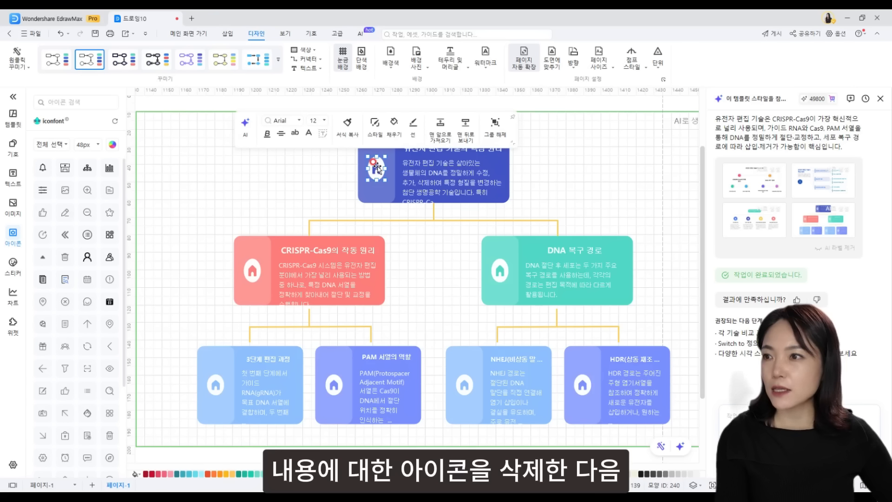
key("Delete")
- Search the image library for '유전자' to list DNA-themed pictures
left_click(15, 212)
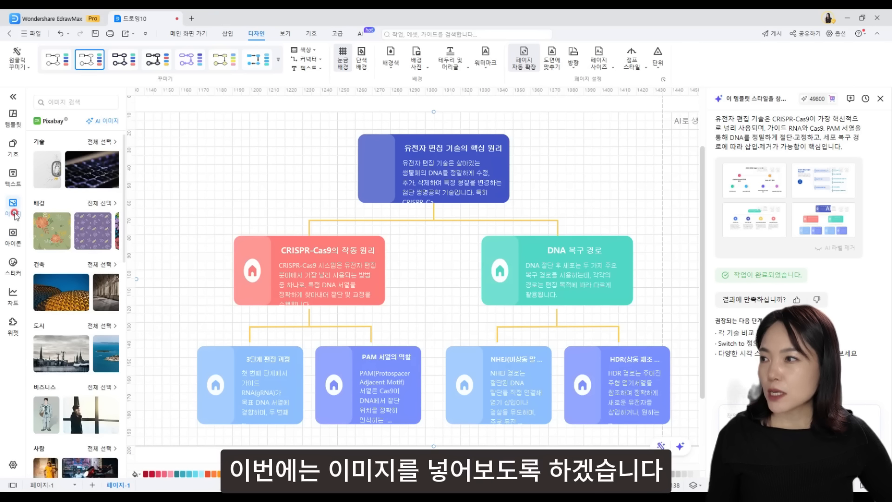
left_click(67, 99)
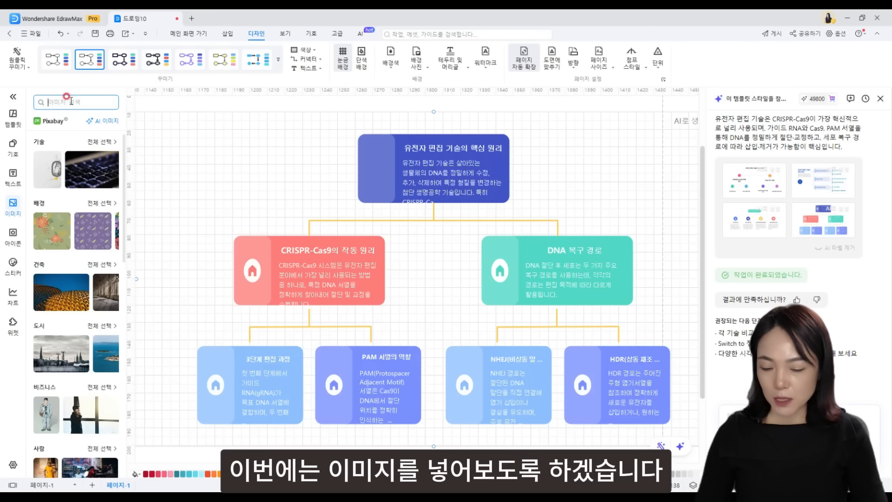
type("유전자")
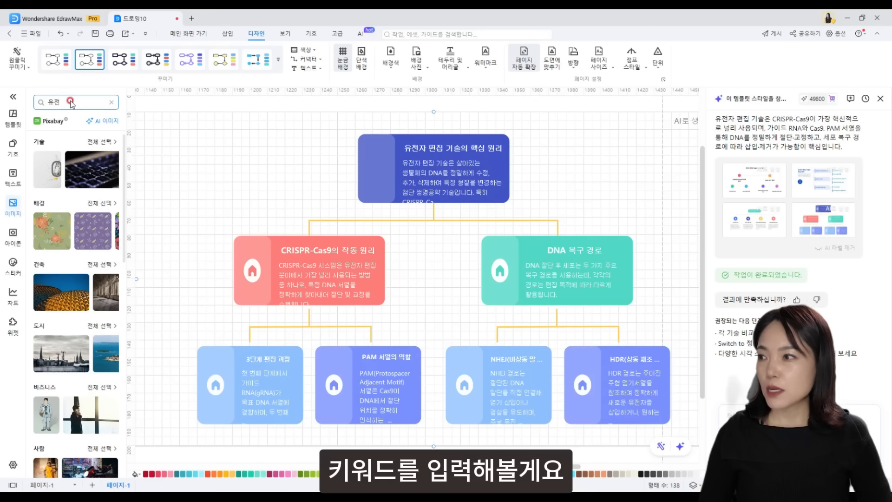
key("Return")
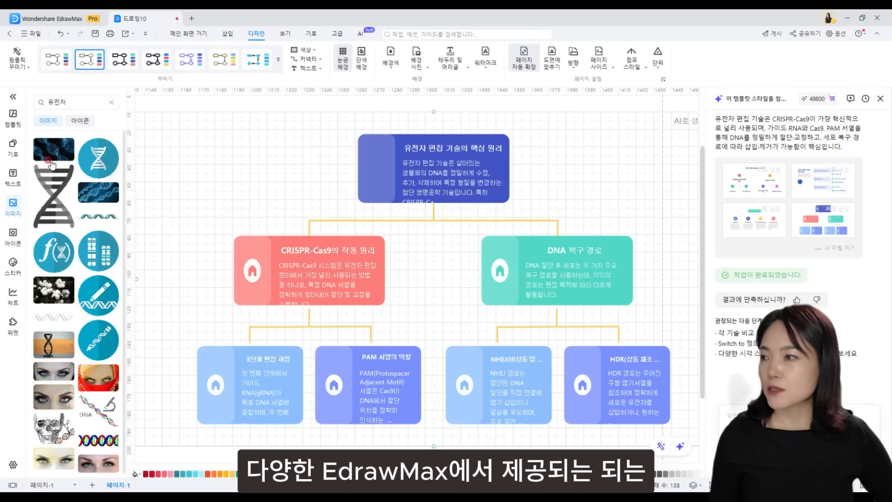
- Insert the blue DNA image, compress it, and fit it into the top card's icon spot
left_click(99, 156)
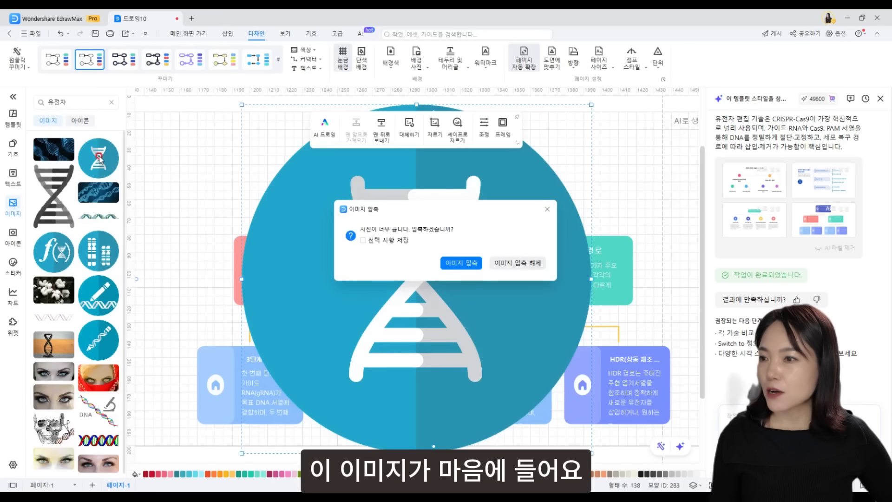
left_click(474, 263)
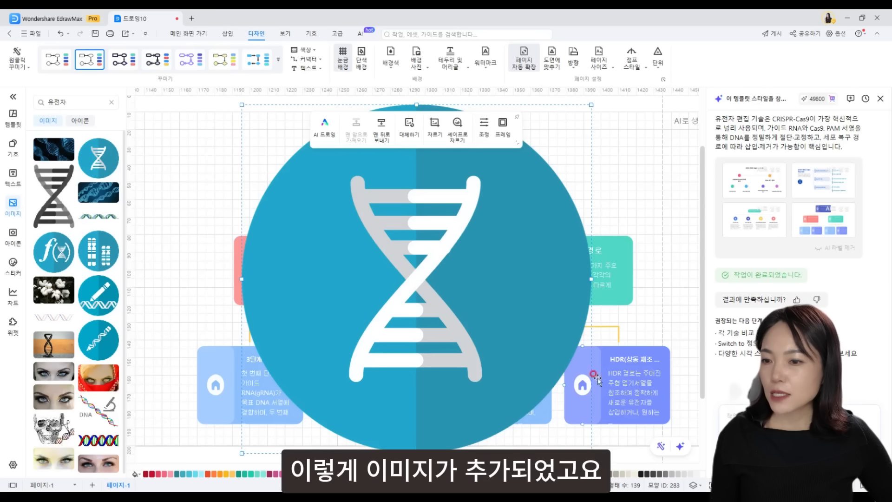
left_click_drag(591, 453, 378, 164)
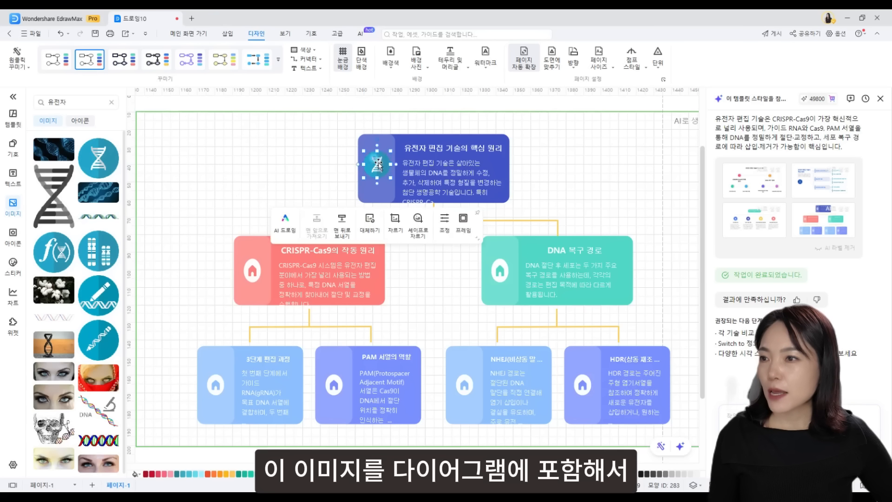
left_click(251, 275)
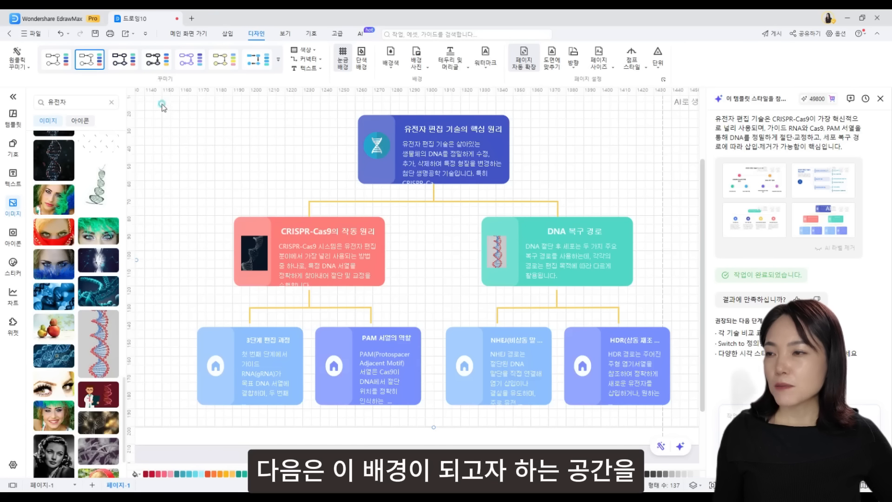
- Select all diagram shapes and try green, then light purple fills on them
left_click_drag(162, 105, 692, 424)
left_click_drag(571, 466, 549, 466)
left_click(458, 474)
left_click(483, 474)
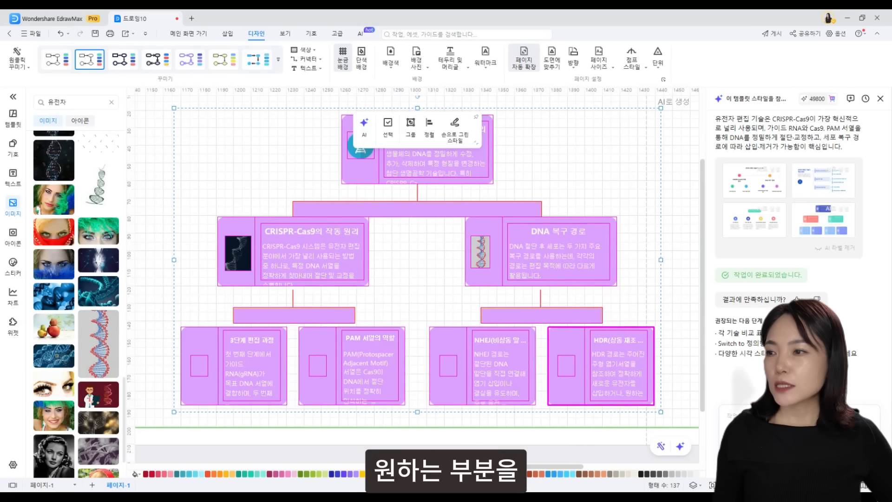
- Set the page background to the light diagonal-band background picture
left_click(391, 58)
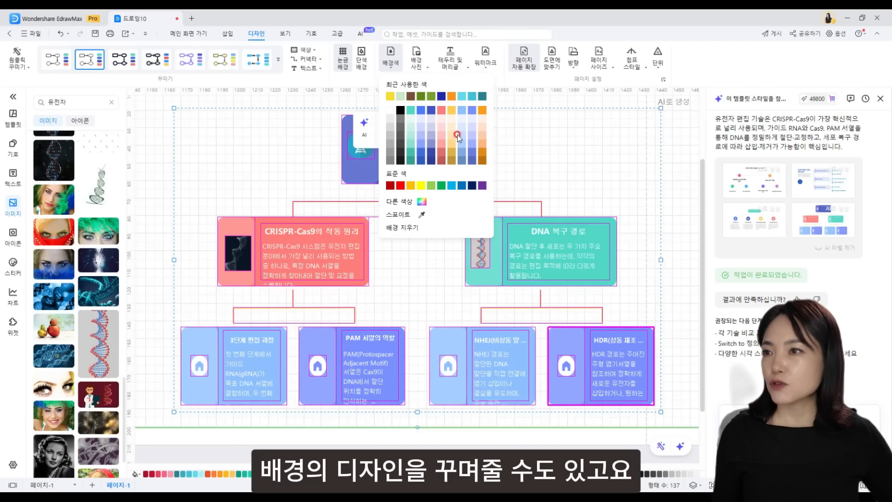
left_click(423, 65)
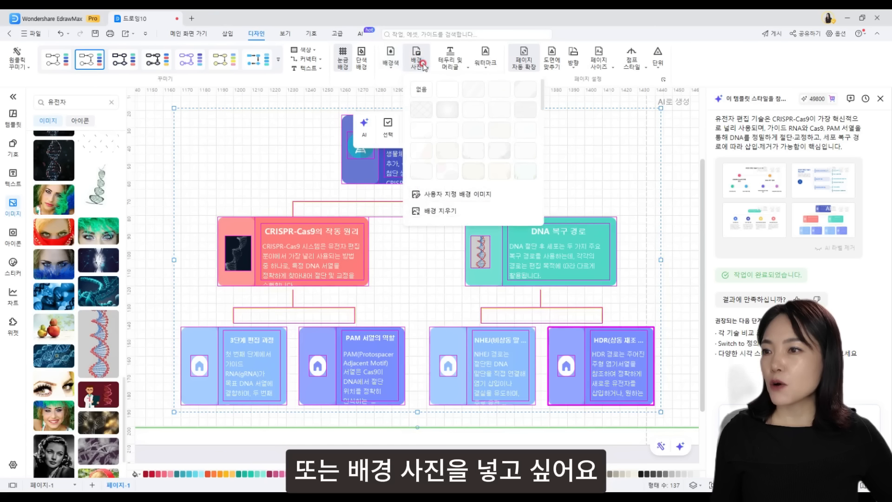
left_click(453, 88)
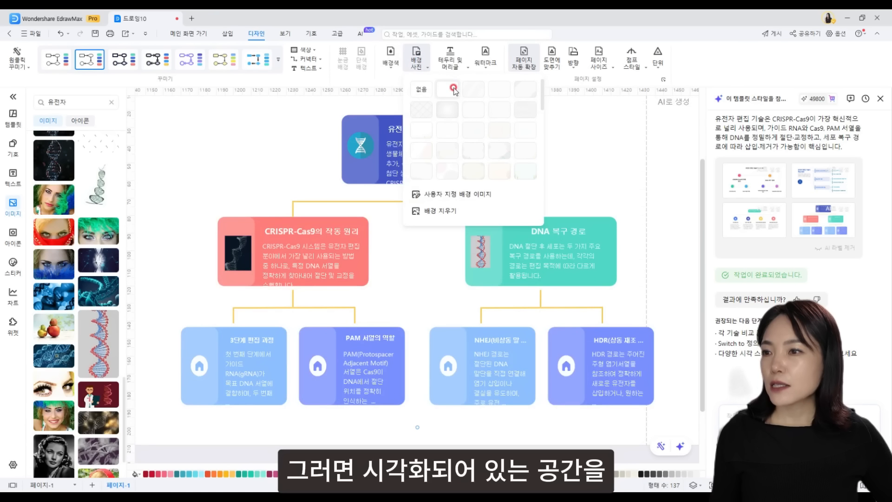
left_click(499, 149)
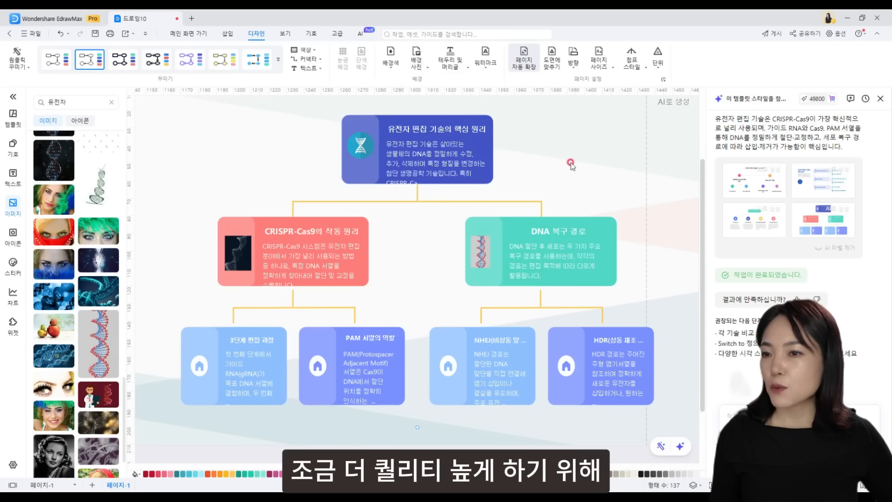